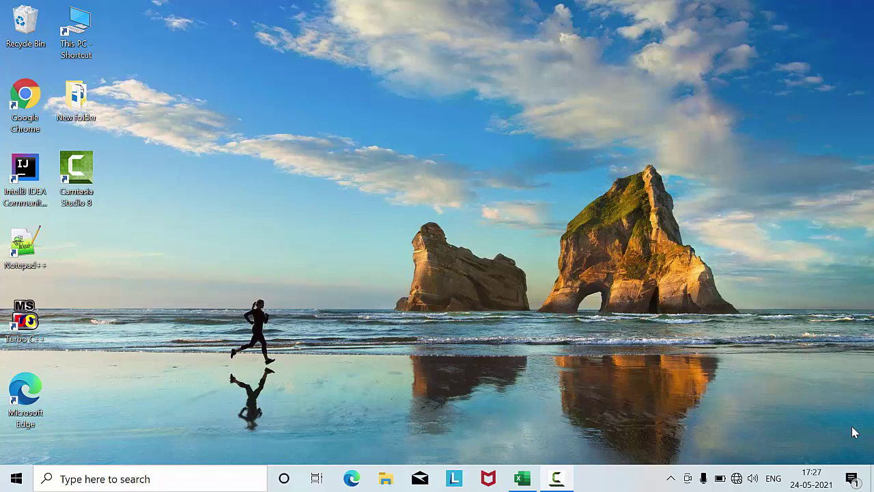
Step: Refresh the desktop several times from its right-click menu
right_click(267, 70)
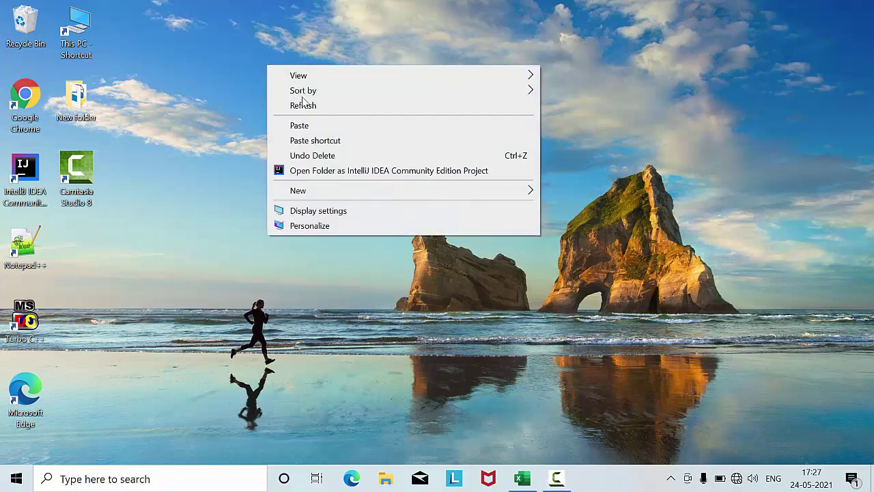
click(323, 108)
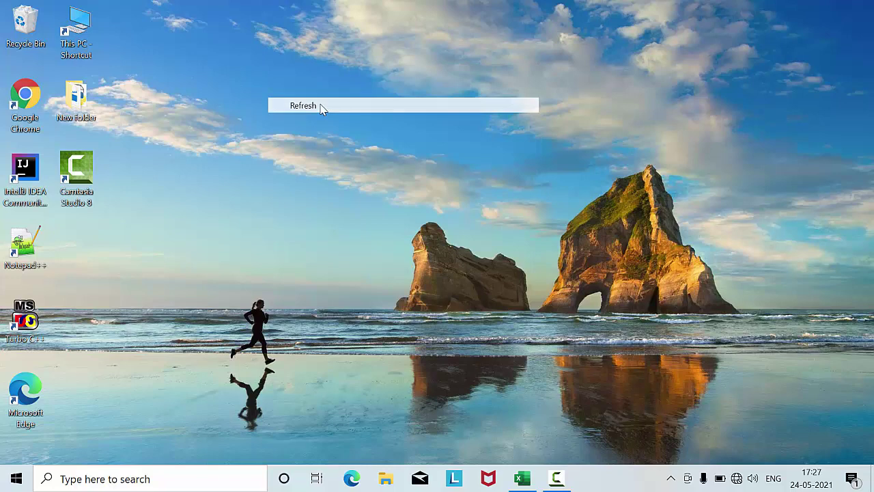
right_click(231, 59)
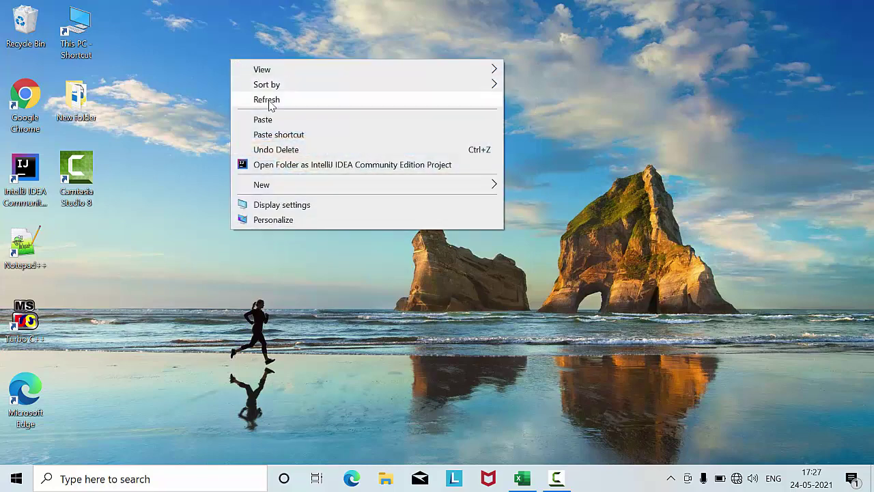
click(269, 100)
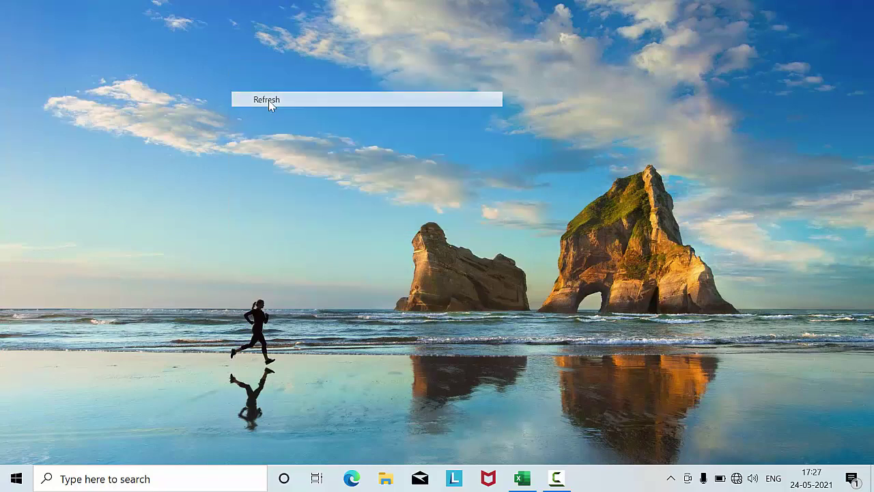
right_click(215, 50)
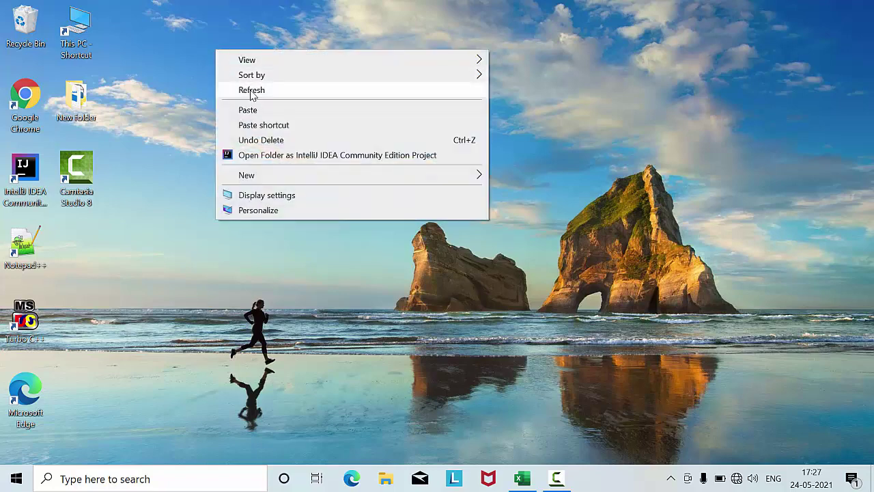
click(251, 93)
right_click(252, 93)
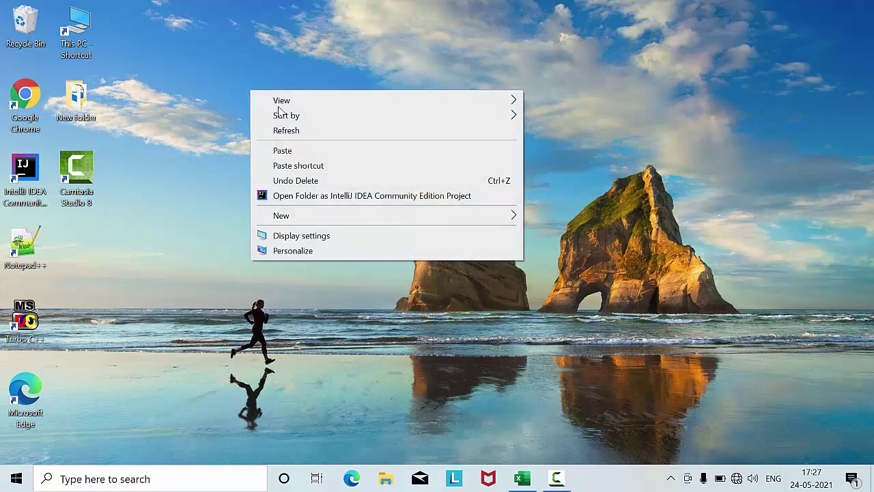
click(307, 134)
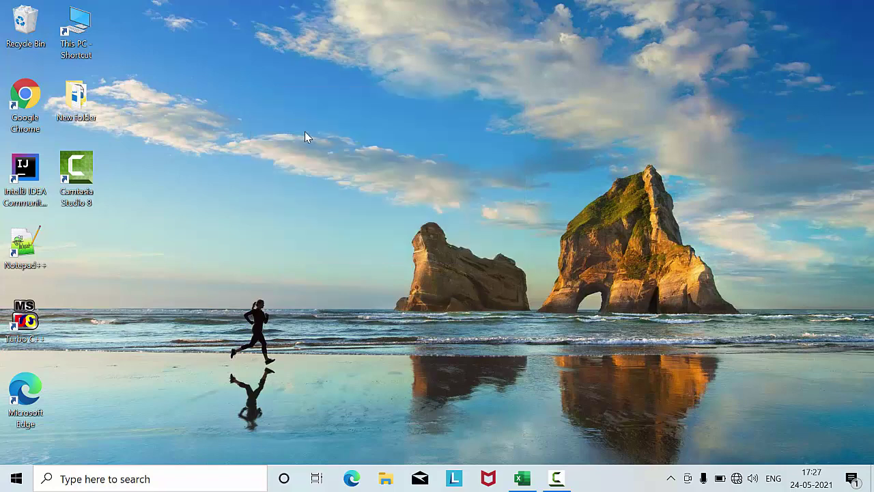
right_click(243, 69)
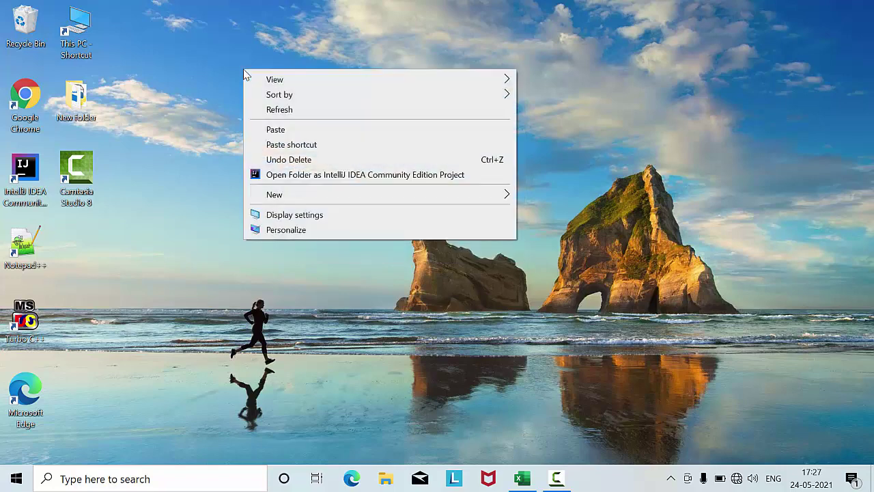
click(276, 116)
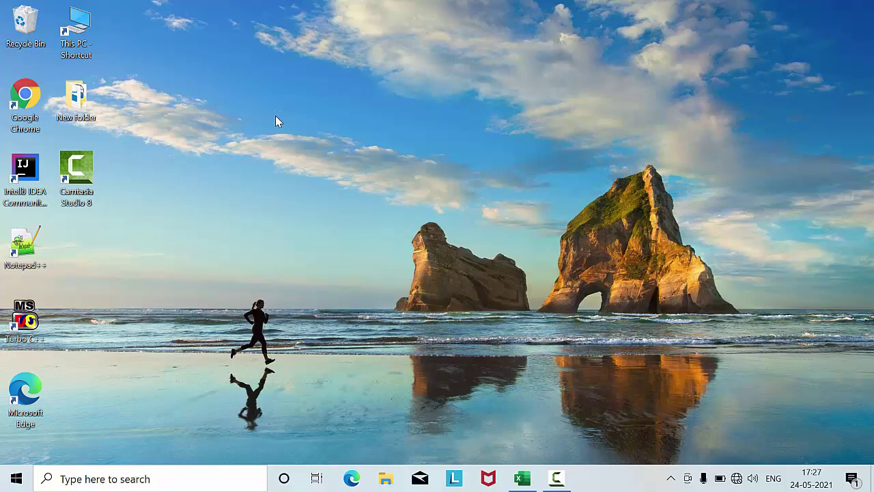
right_click(243, 44)
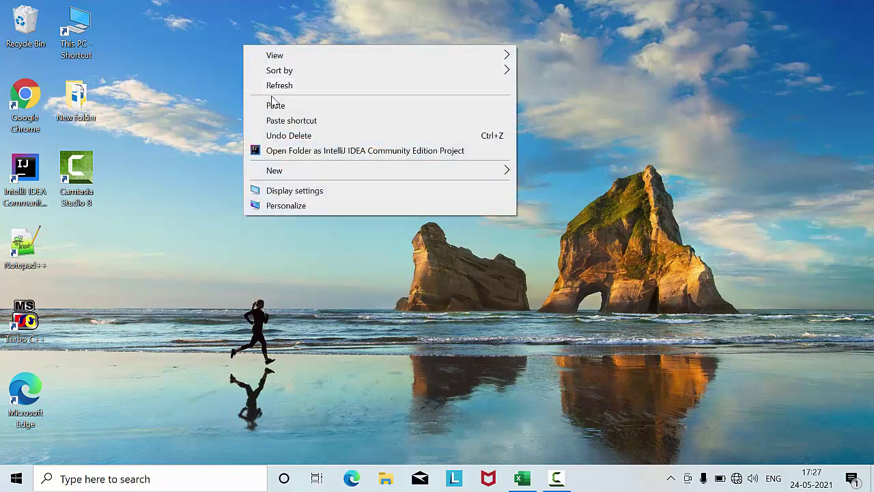
click(276, 89)
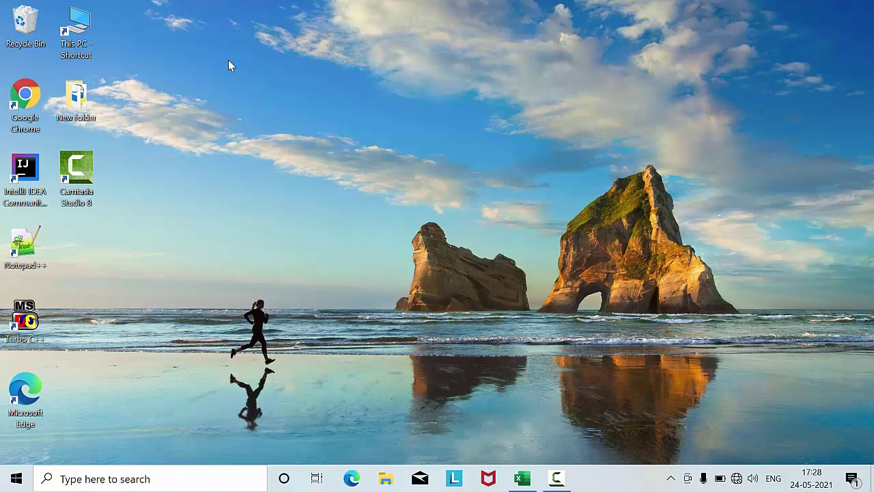
right_click(228, 60)
click(259, 103)
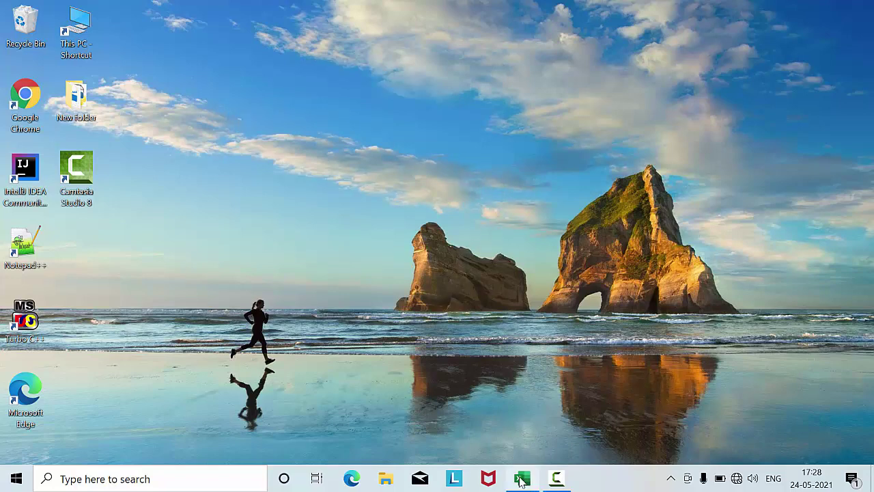
Step: Bring the rank workbook forward and set A3 to rank 1, so D3 shows Excellent
mouse_move(536, 483)
click(503, 447)
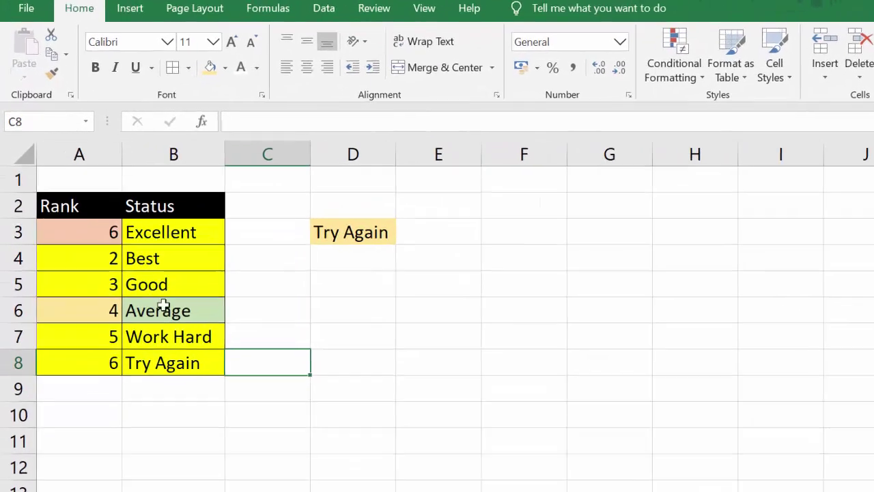
click(101, 250)
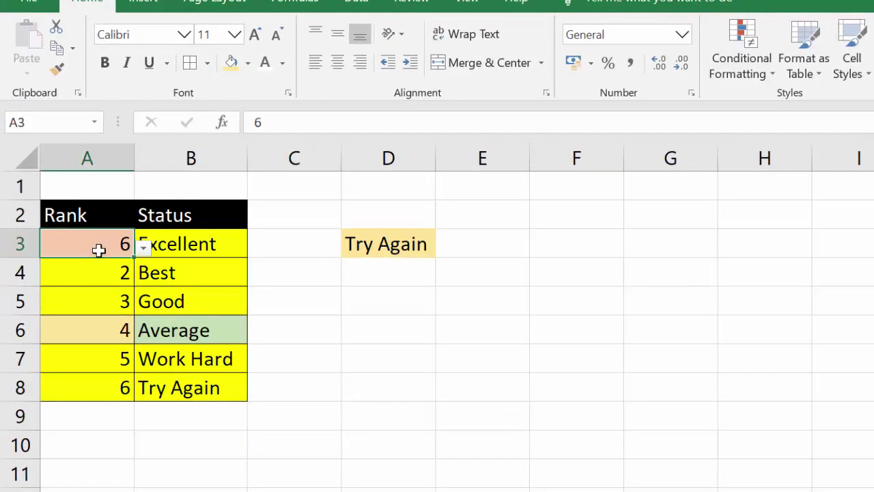
click(143, 250)
click(78, 269)
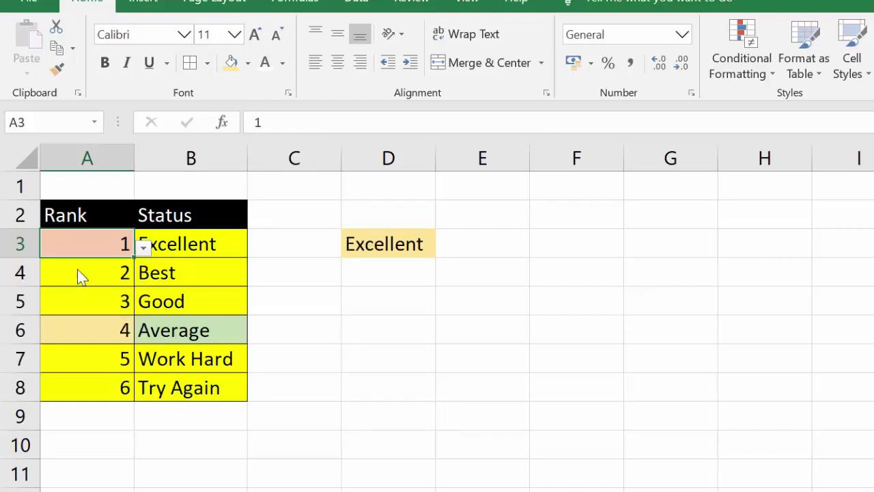
Step: Switch A3 to rank 2, then rank 4, and inspect D3's SWITCH formula showing Average
click(144, 248)
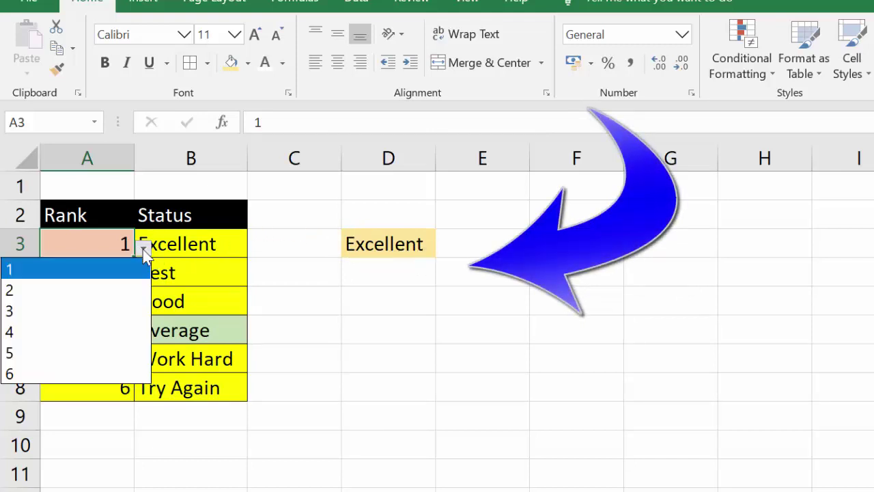
click(128, 287)
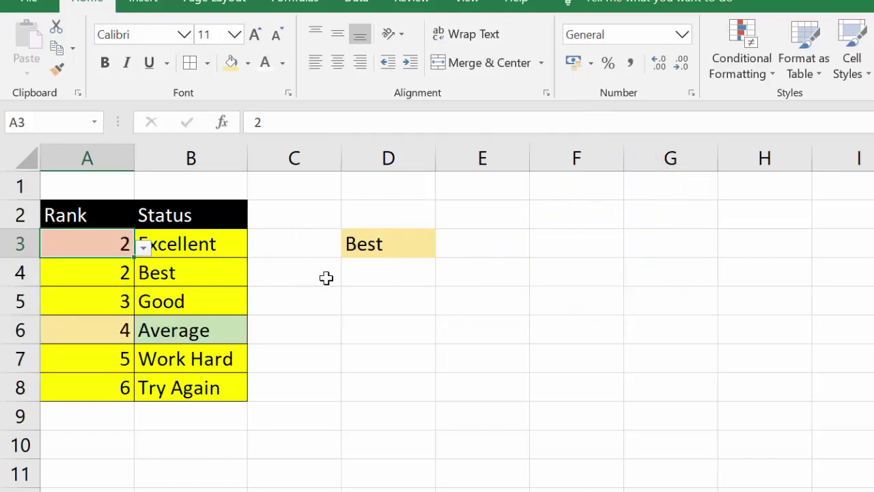
click(143, 248)
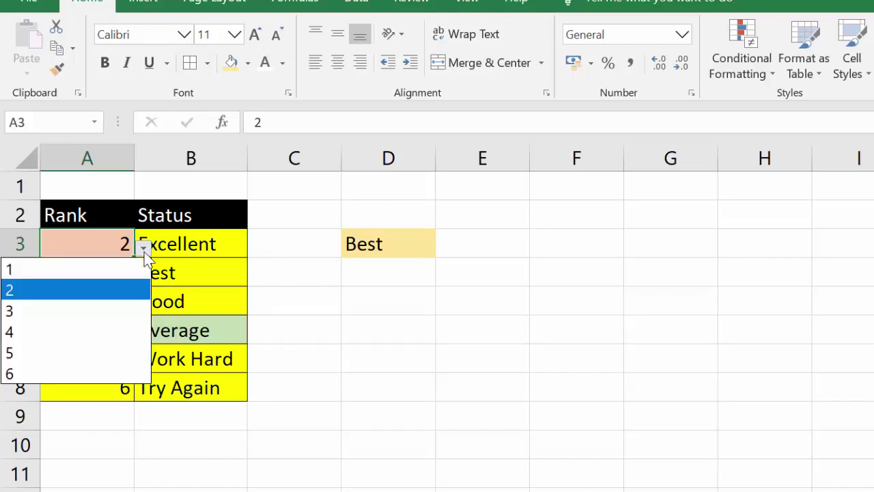
click(110, 333)
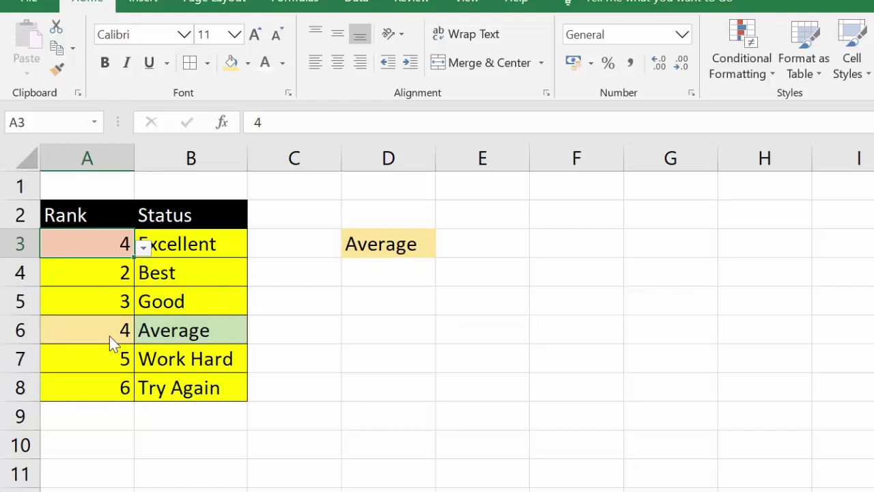
click(397, 252)
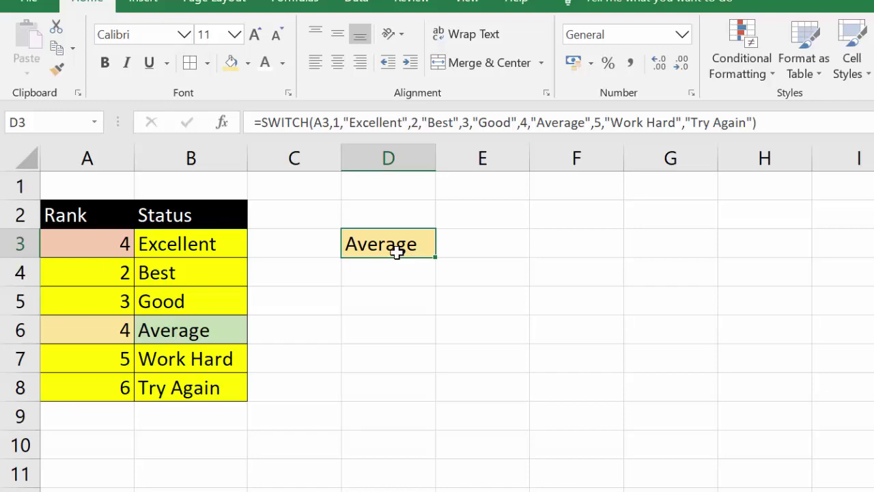
double_click(396, 252)
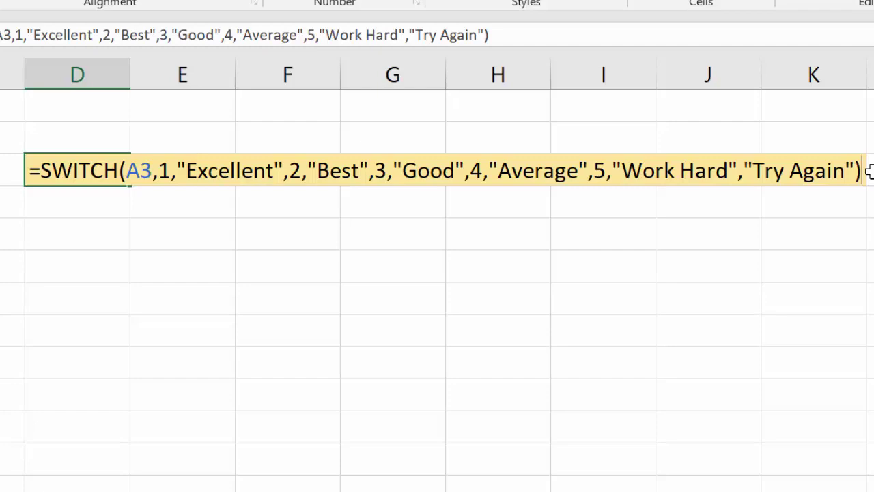
key(Return)
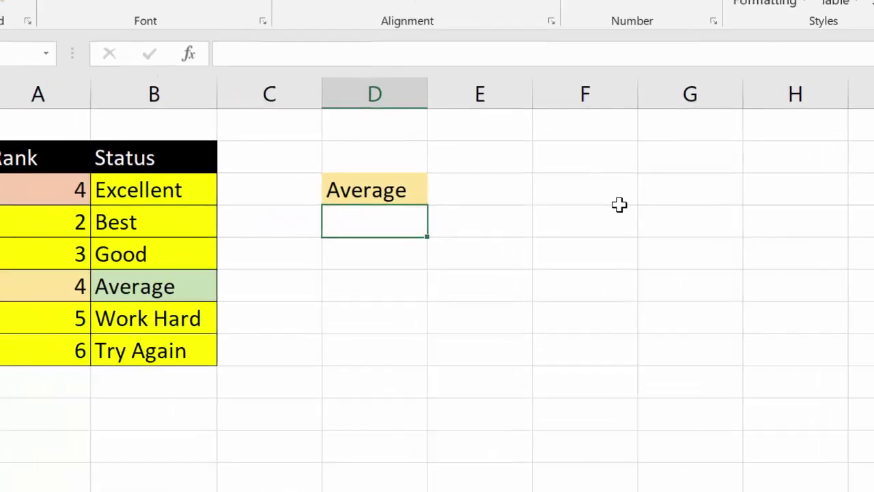
click(99, 186)
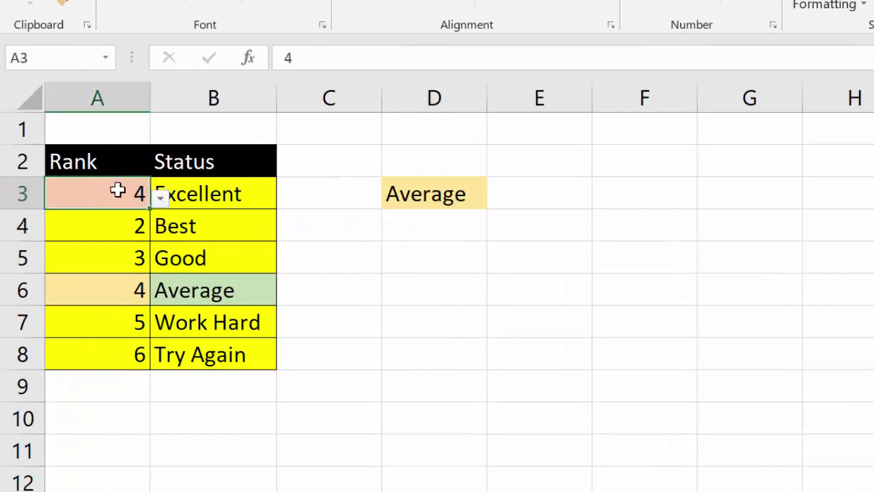
click(161, 198)
key(Escape)
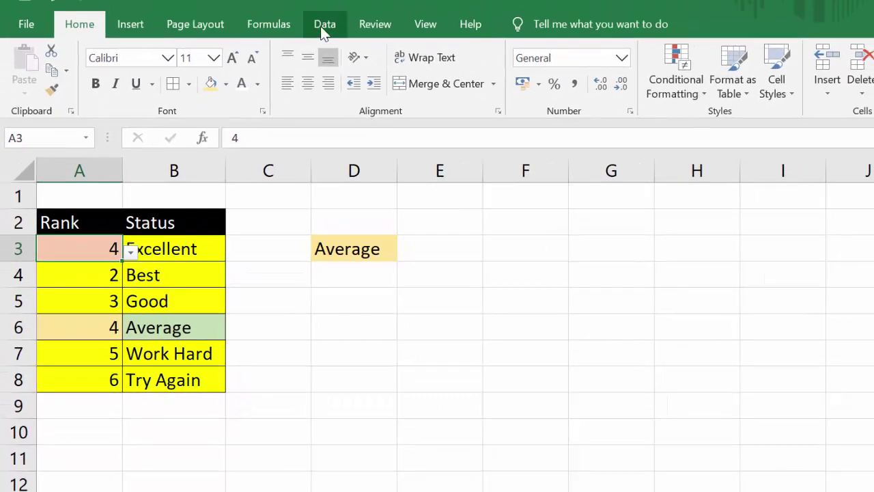
Step: Confirm A3's Data Validation is a List with source 1,2,3,4,5,6
click(325, 26)
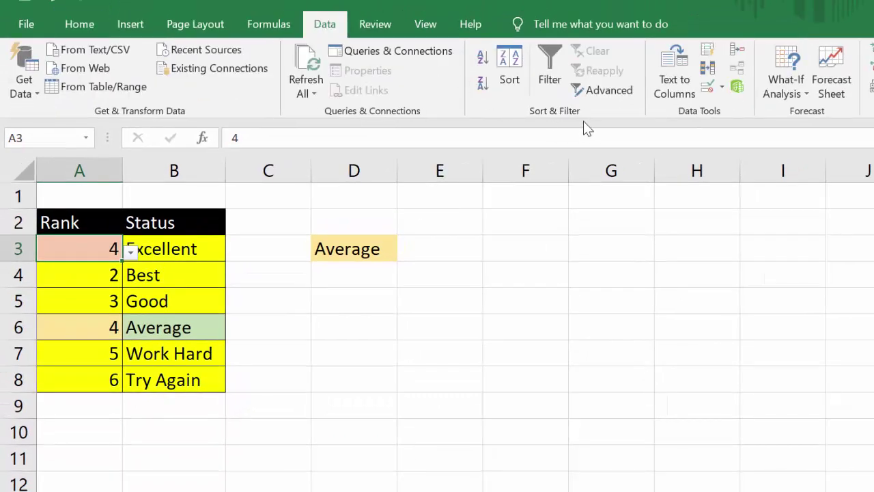
click(723, 87)
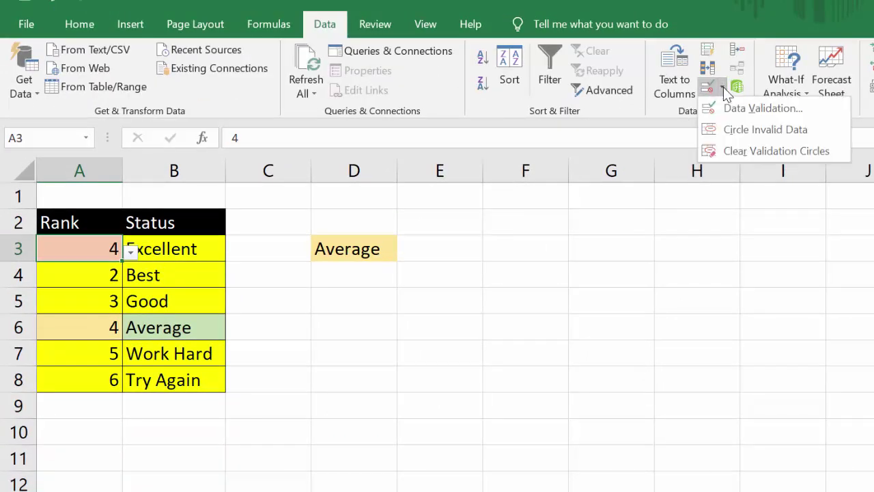
click(738, 108)
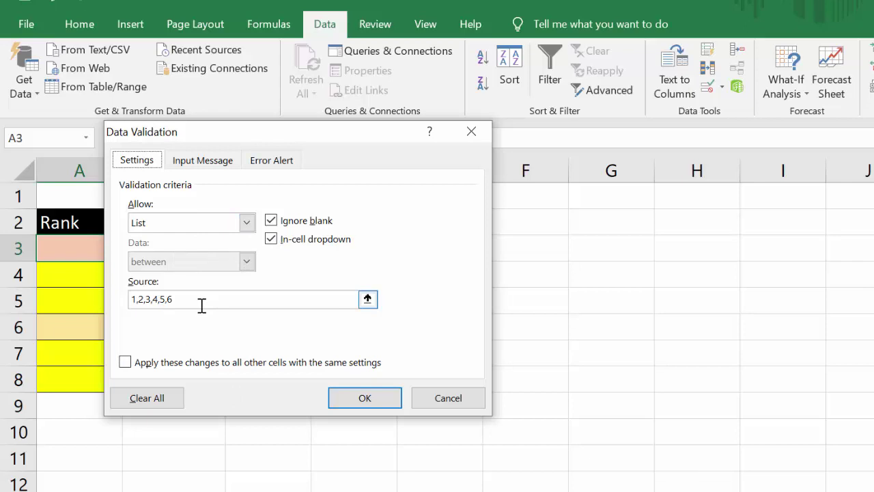
click(363, 402)
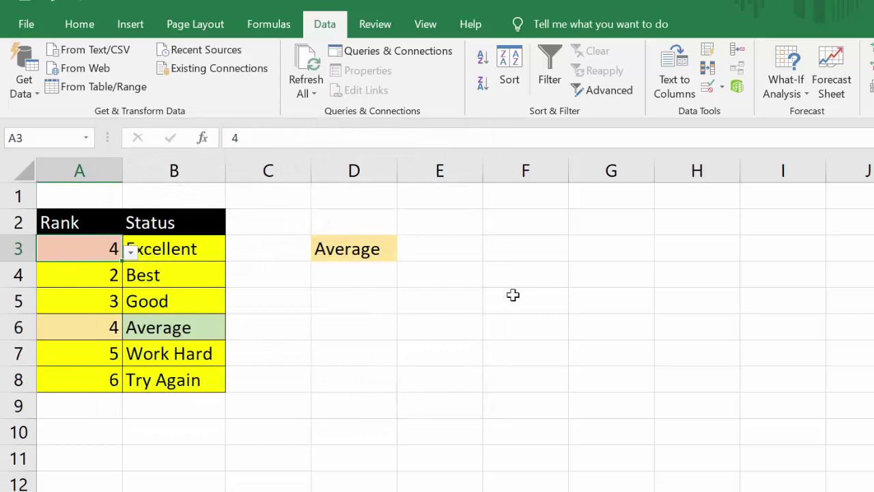
click(505, 272)
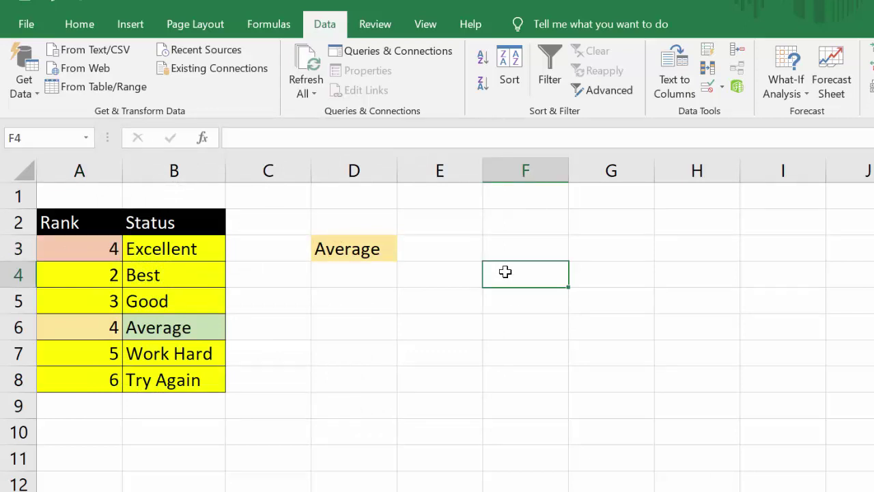
Step: Enter =SWITCH(A3,1,"Excellent",2,"Best",3,"Good",4,"Average",5,"WorkHard","TryAgain") in F4
text(=)
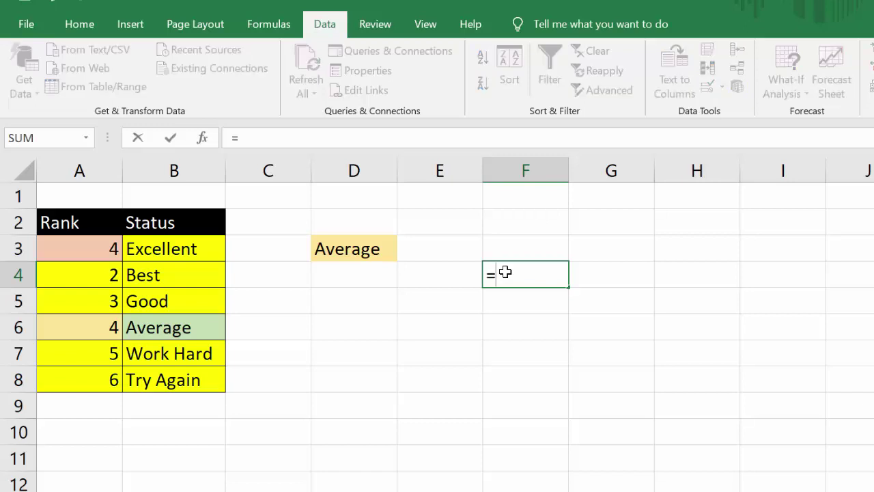
text(sw)
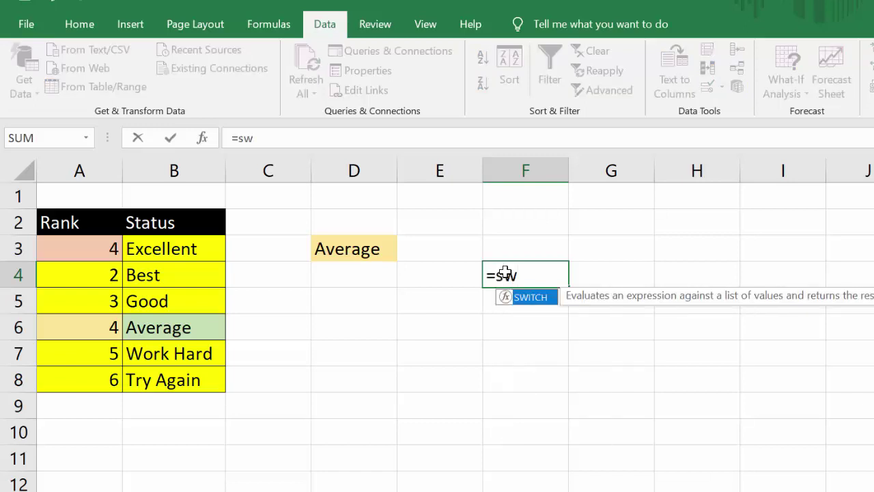
key(Tab)
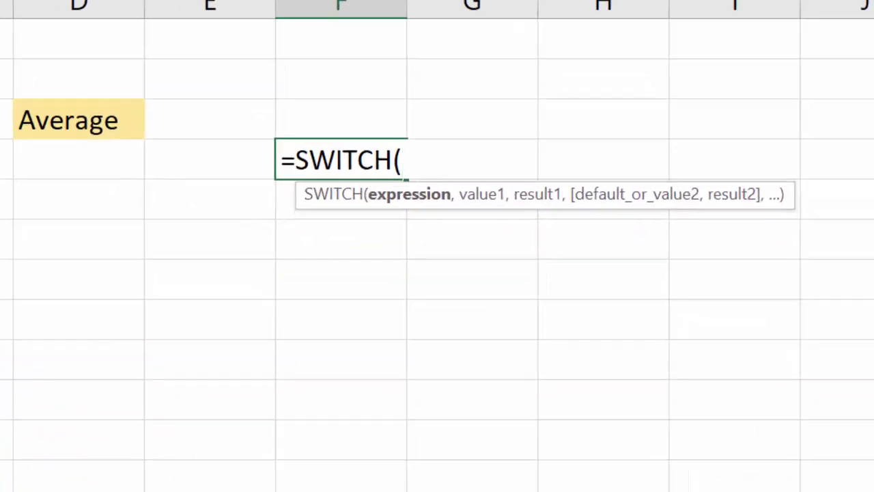
click(58, 239)
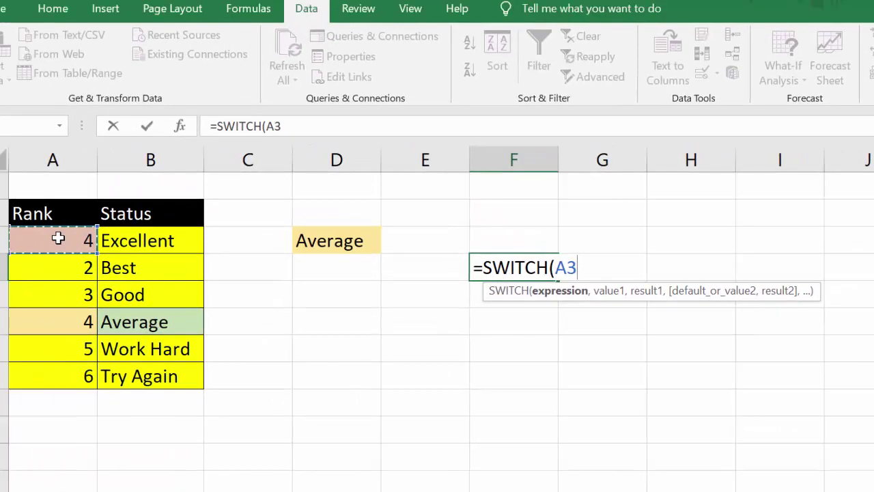
text(,)
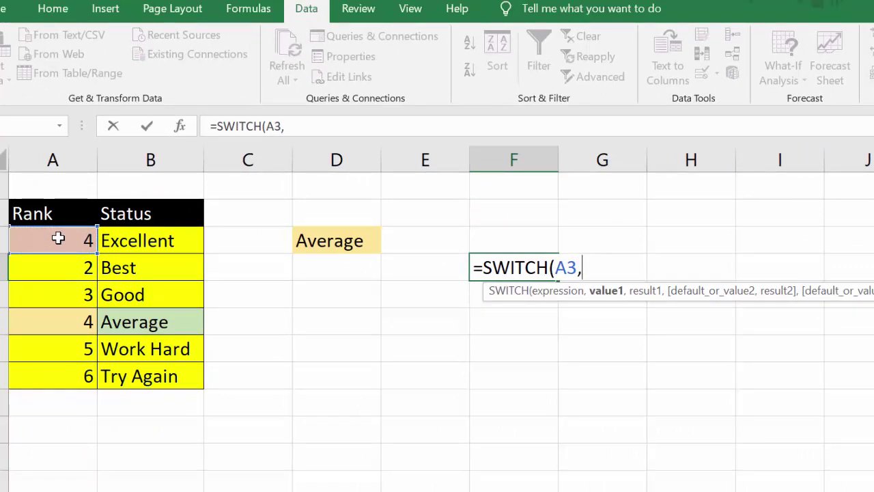
text(1)
text(,)
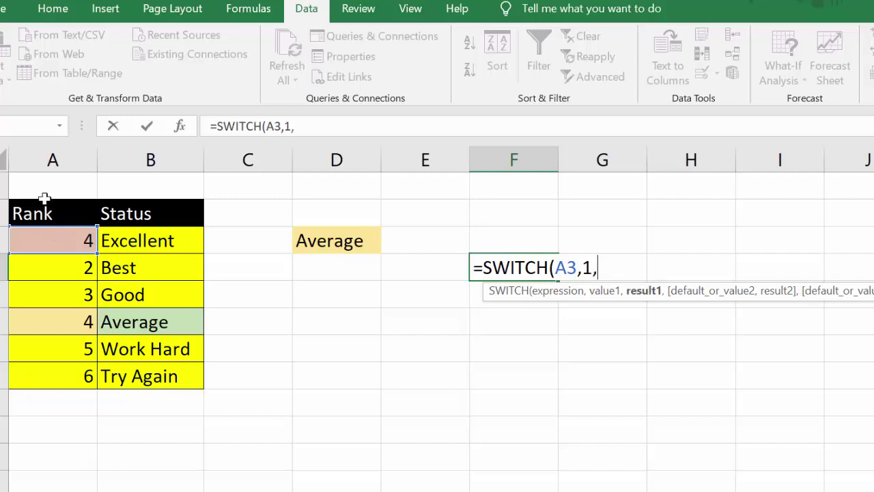
text("E)
text(xcel)
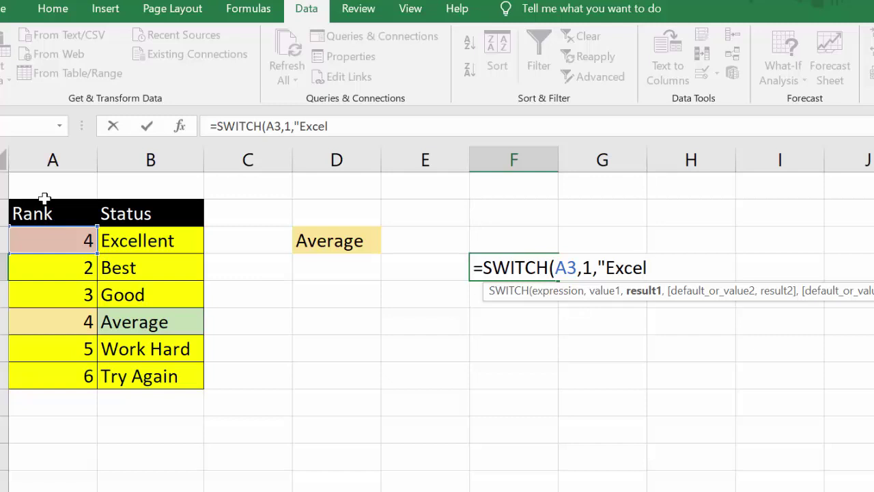
text(lent)
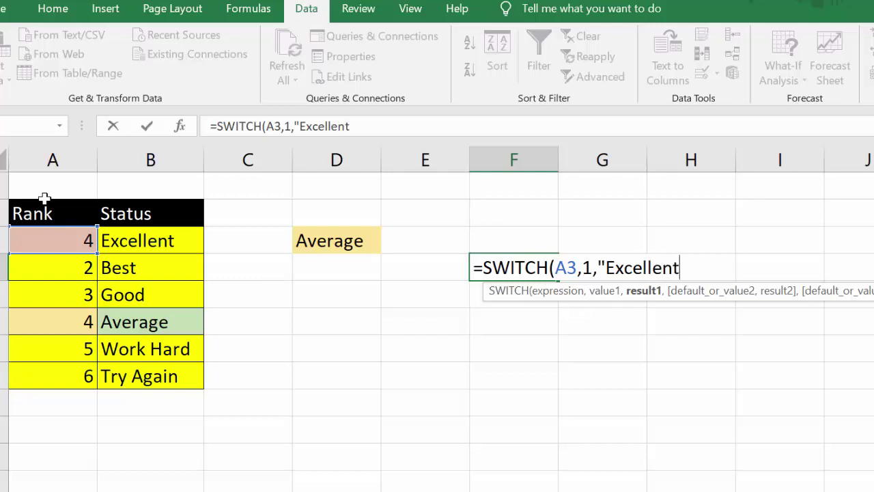
text(",)
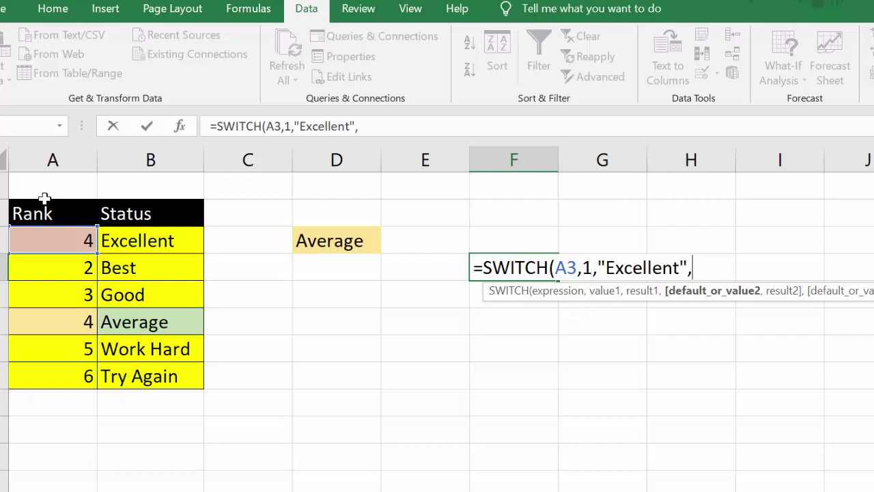
text(2)
text(,)
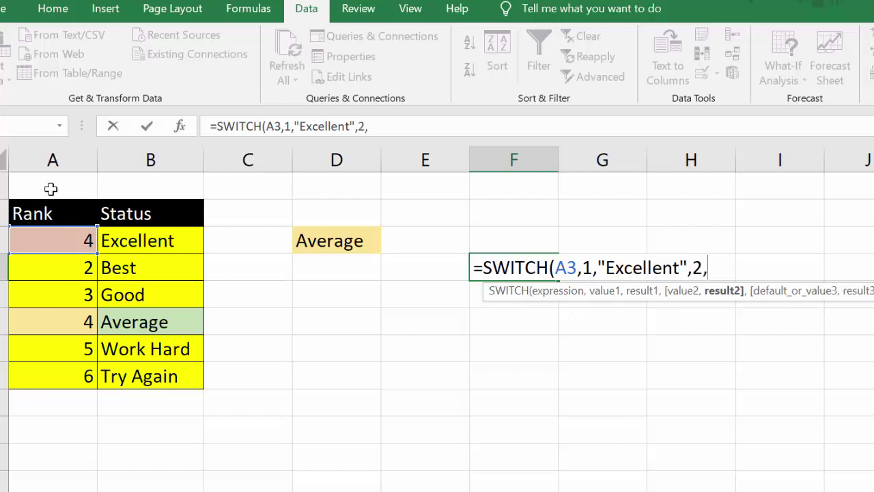
text(")
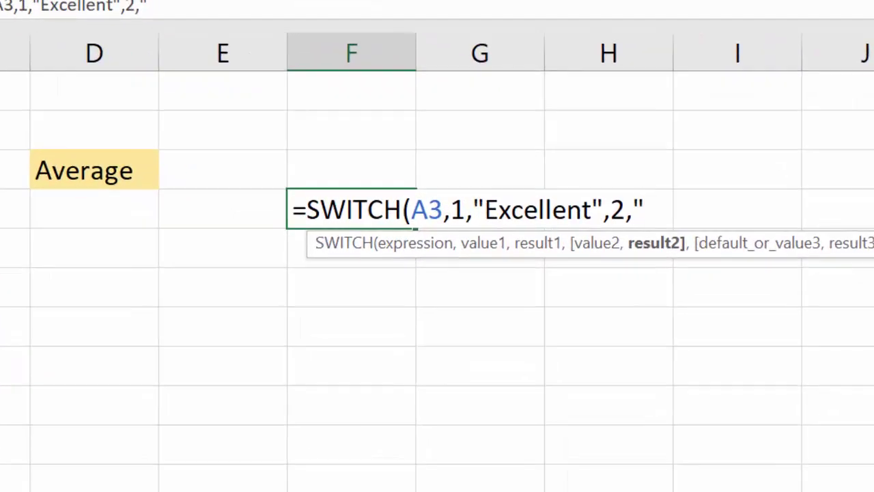
text(Bes)
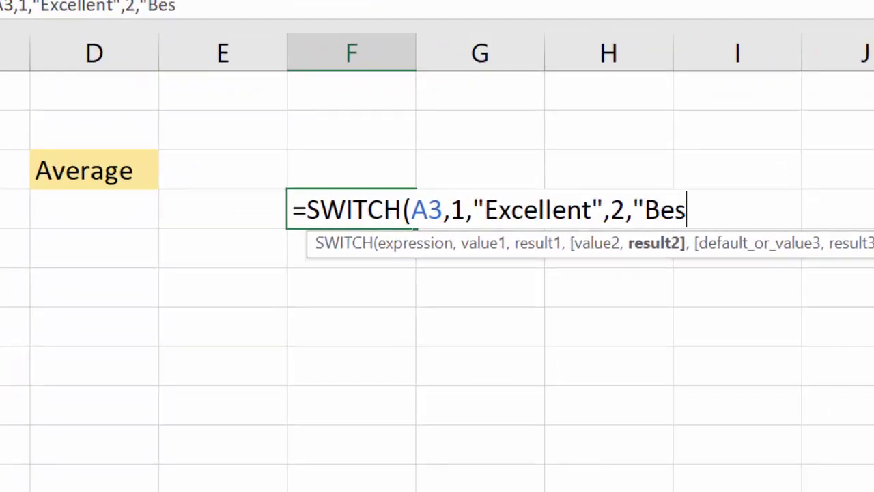
text(t")
text(,3)
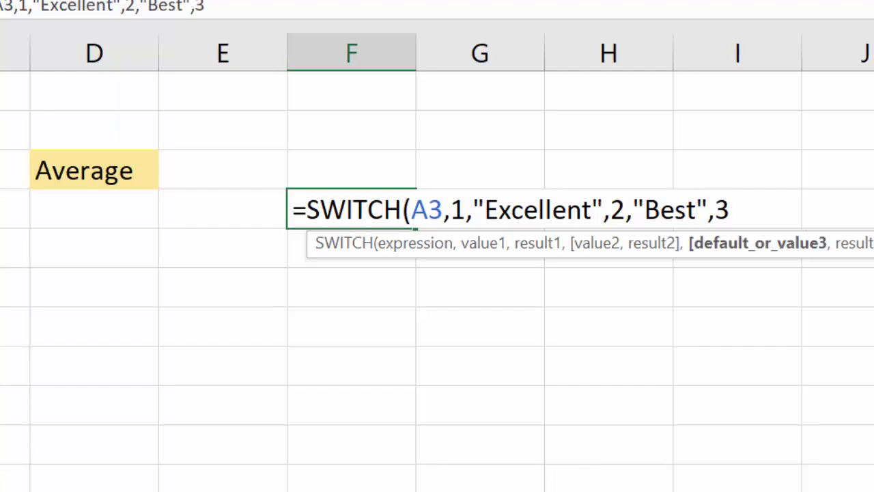
text(,")
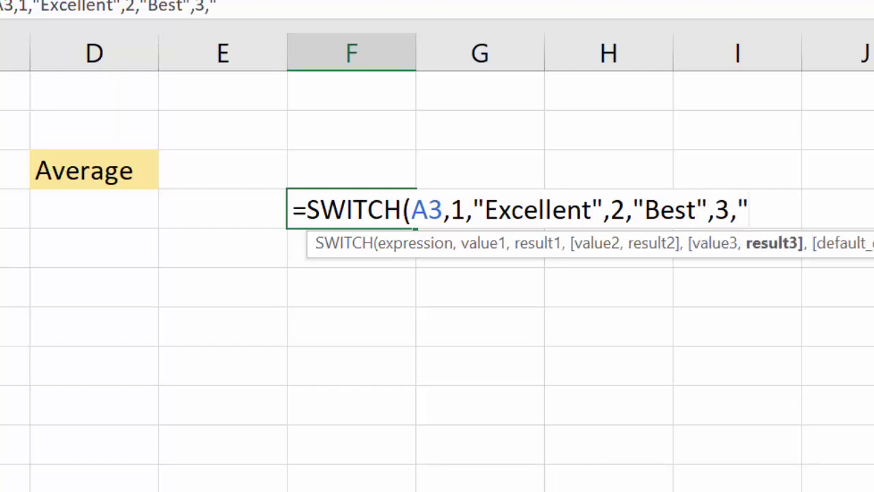
text(G)
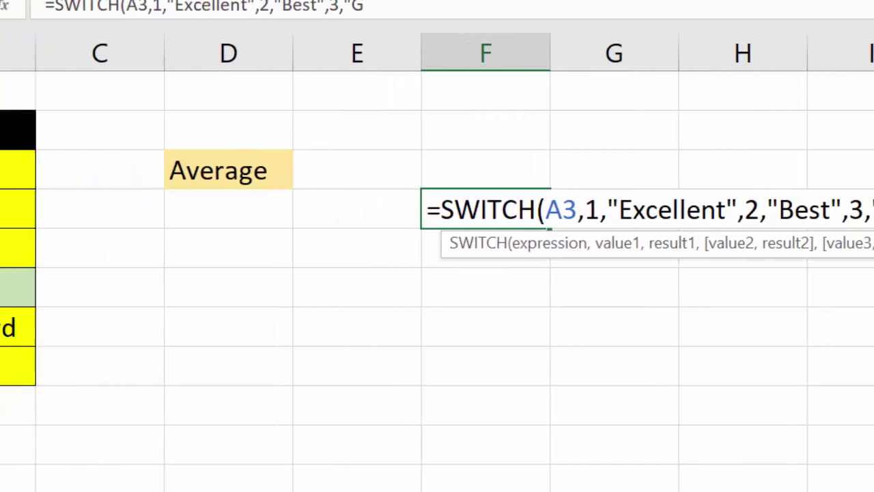
text(ood")
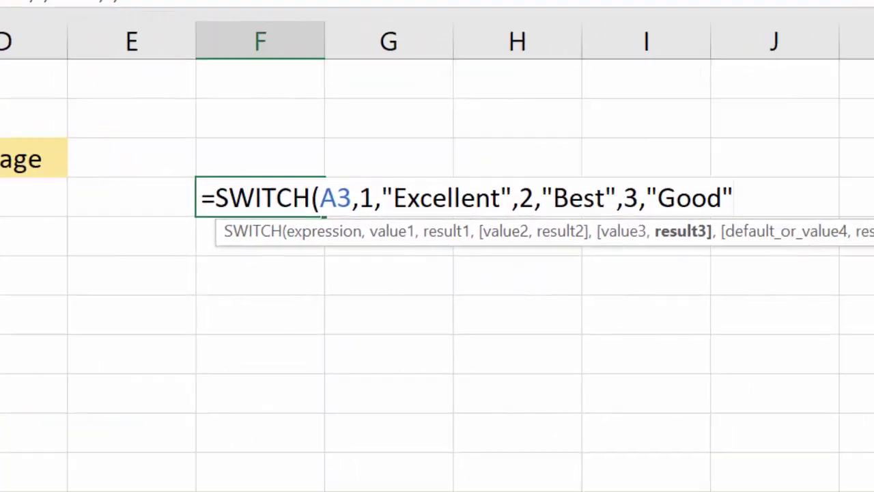
text(,)
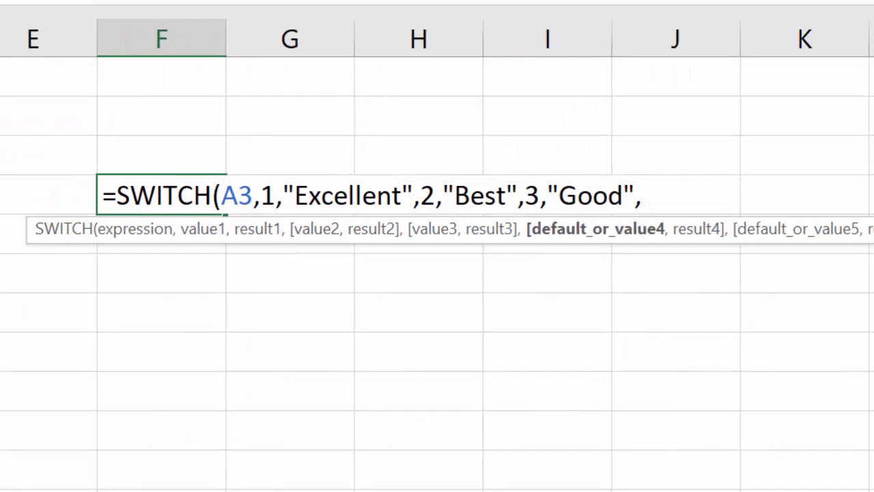
text(4,)
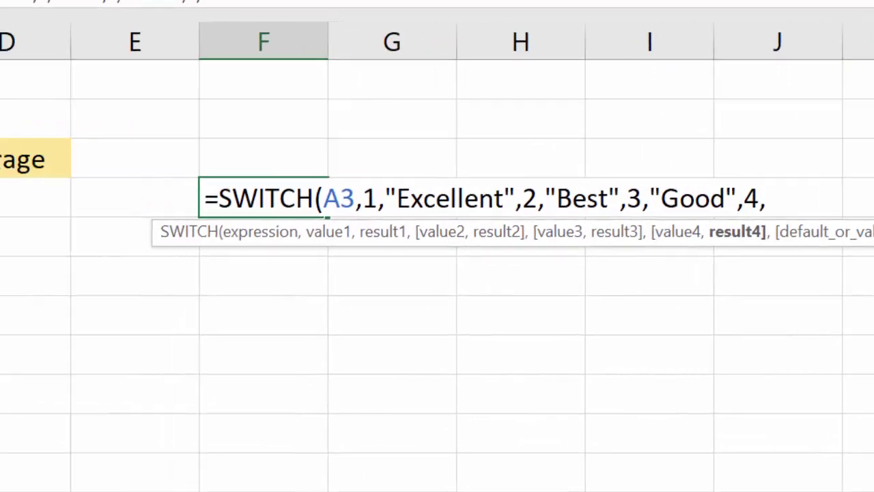
text(")
text(A)
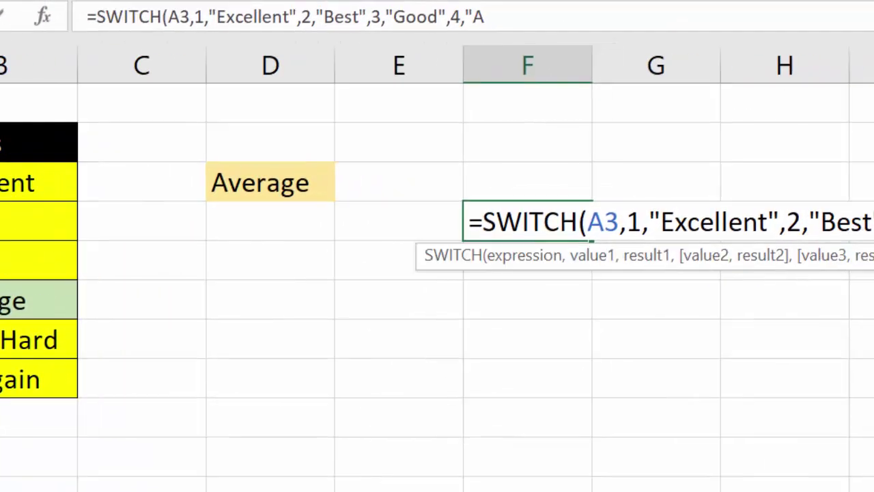
text(verag)
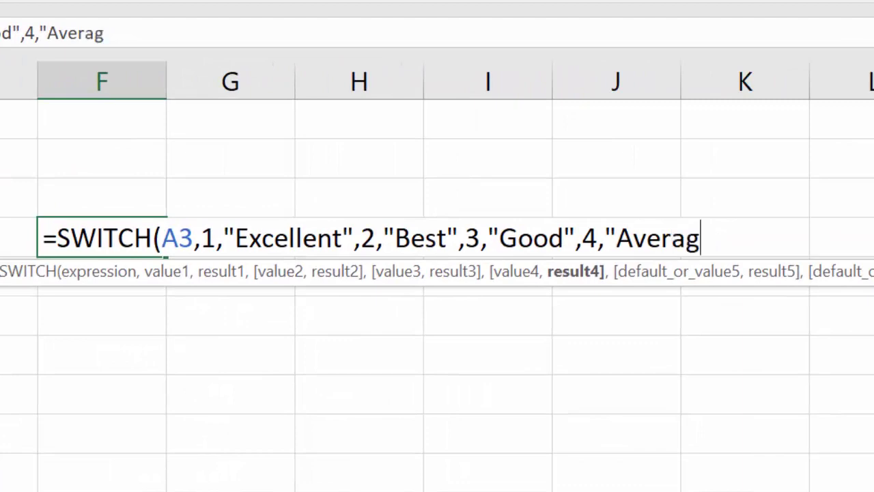
text(e",)
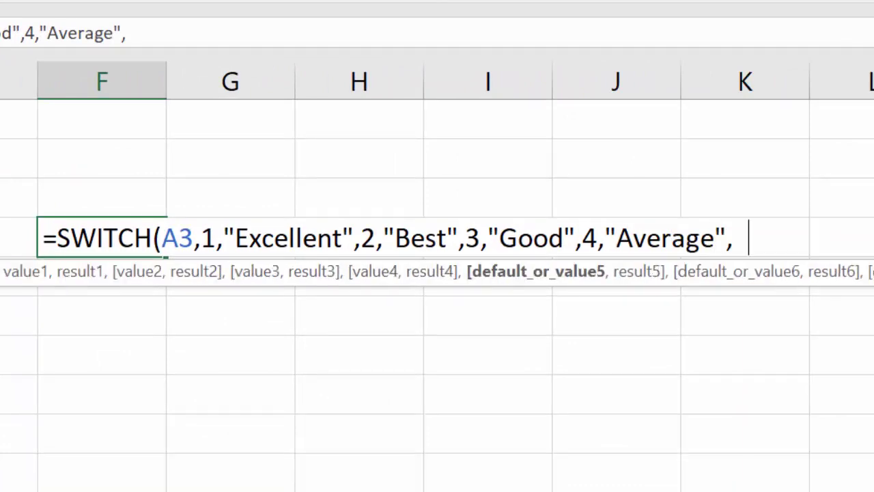
text(5,)
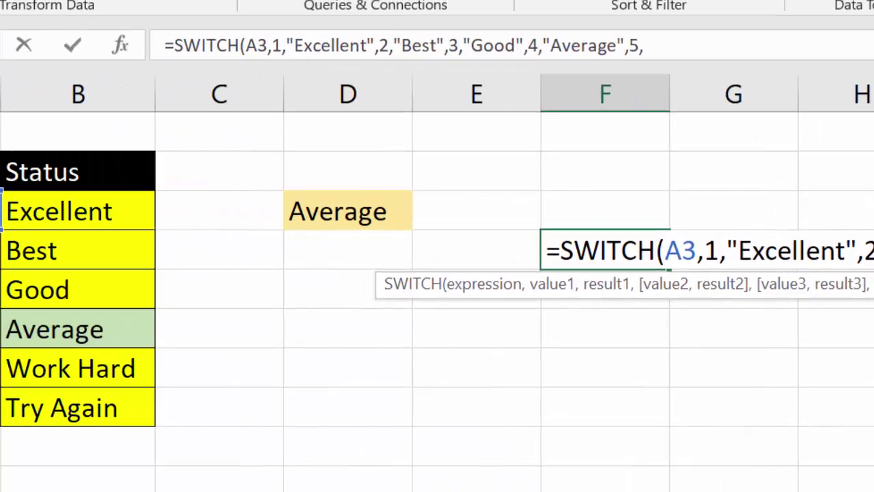
text("W)
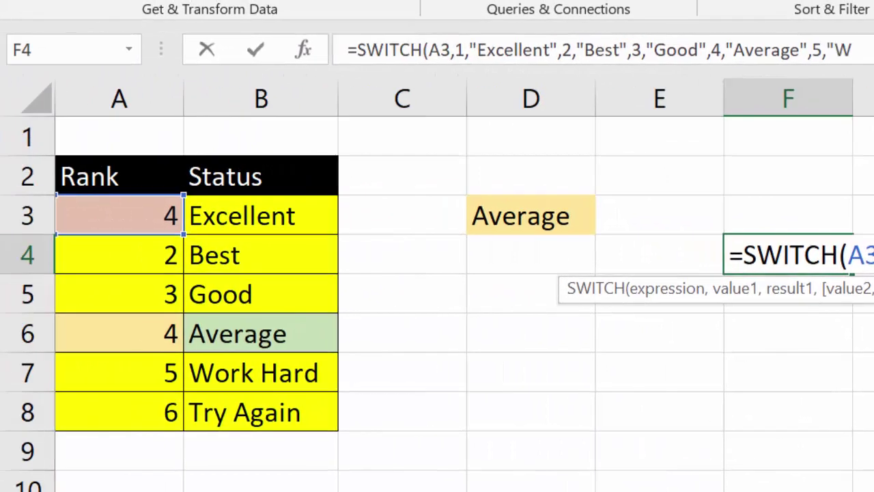
text(ork)
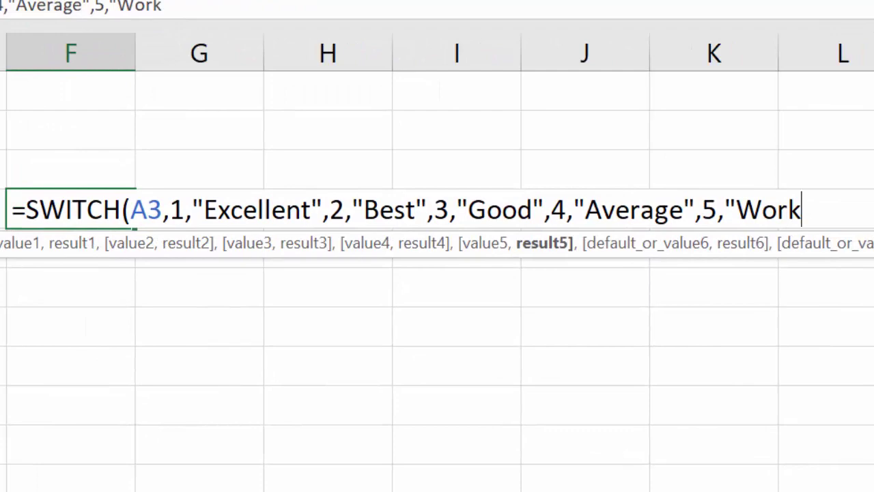
text(Hard)
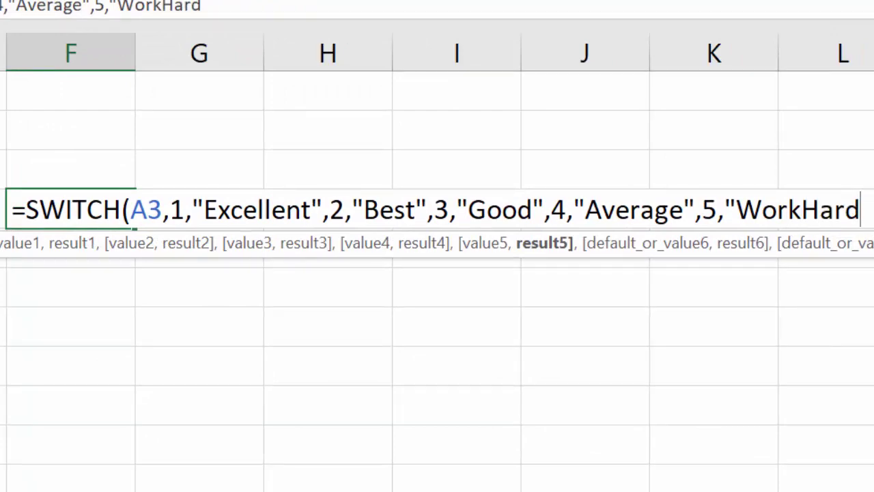
text(",)
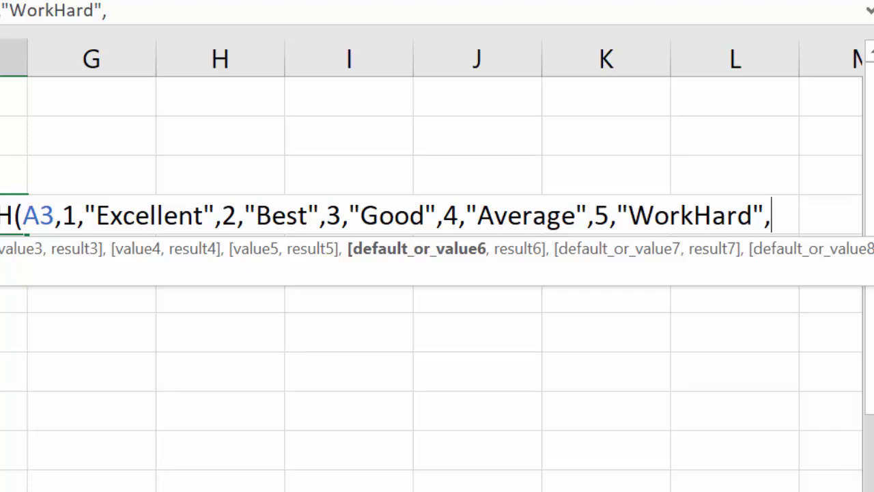
text("T)
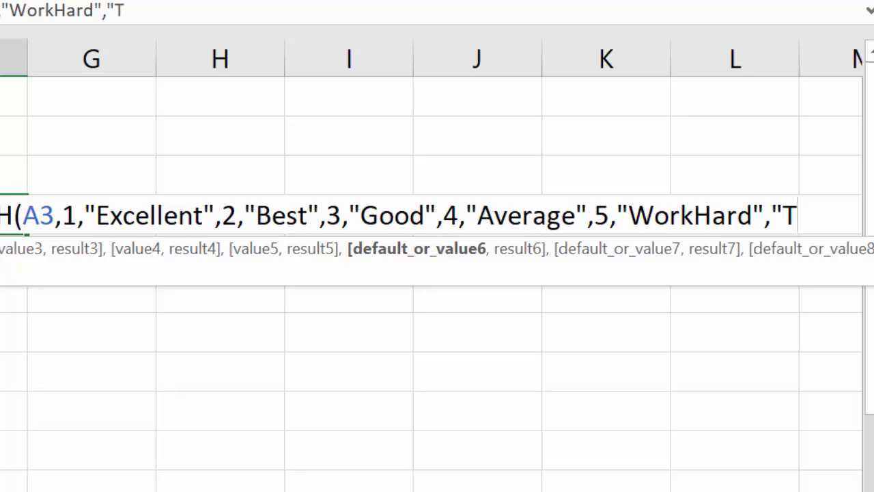
text(ry)
text(Agai)
text(n)
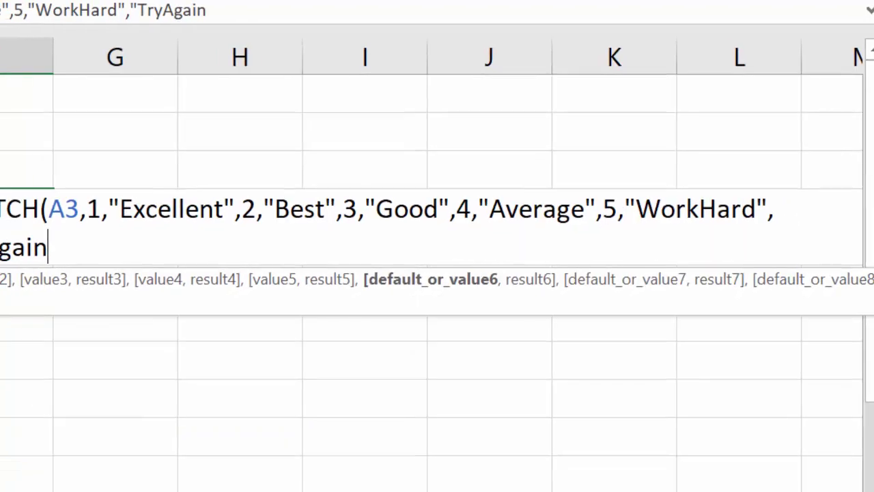
text("))
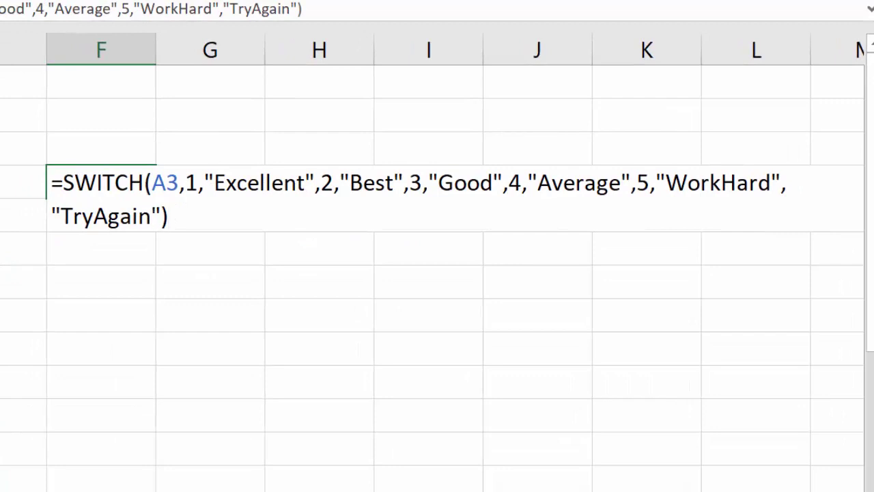
Step: Commit the F4 formula so it shows Average, then fill F4 light green
key(Return)
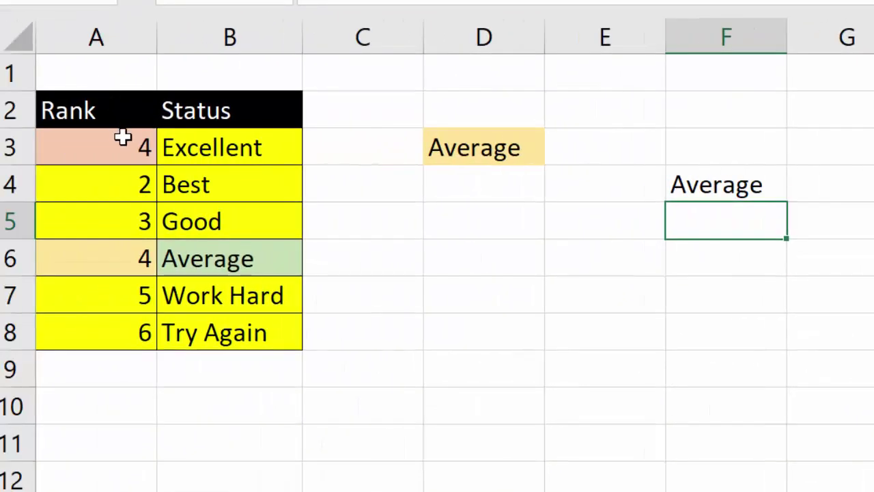
click(123, 137)
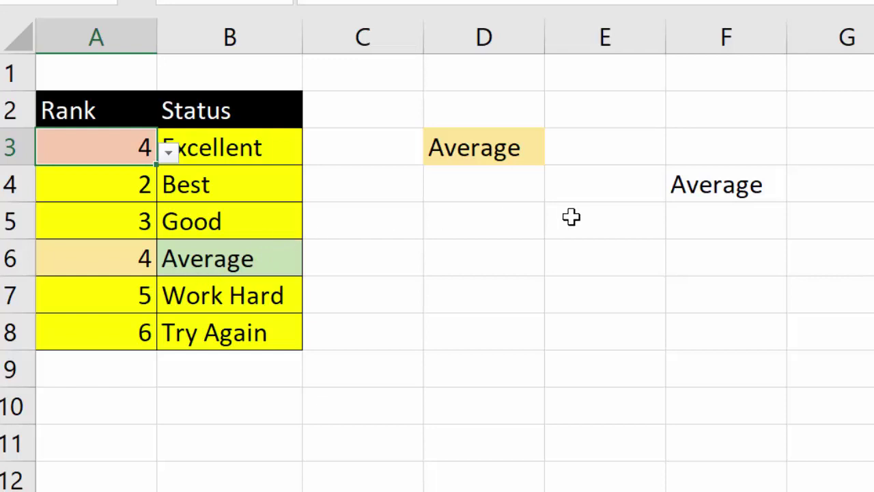
click(722, 191)
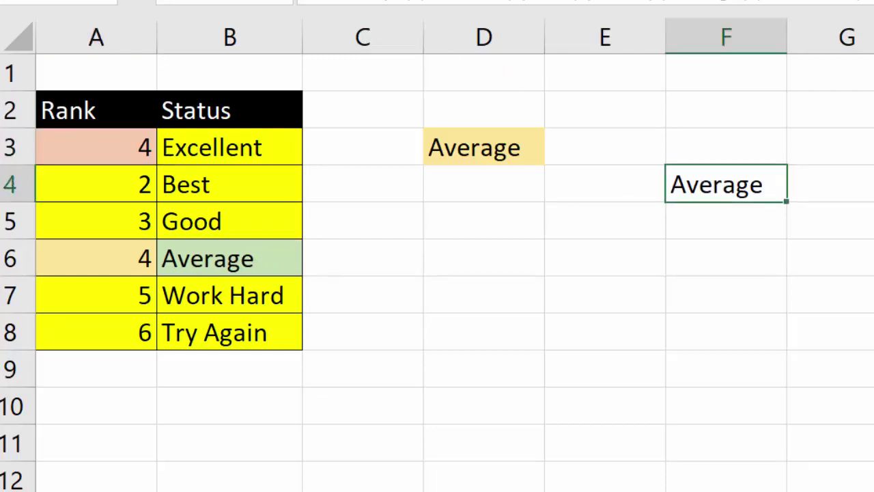
click(277, 1)
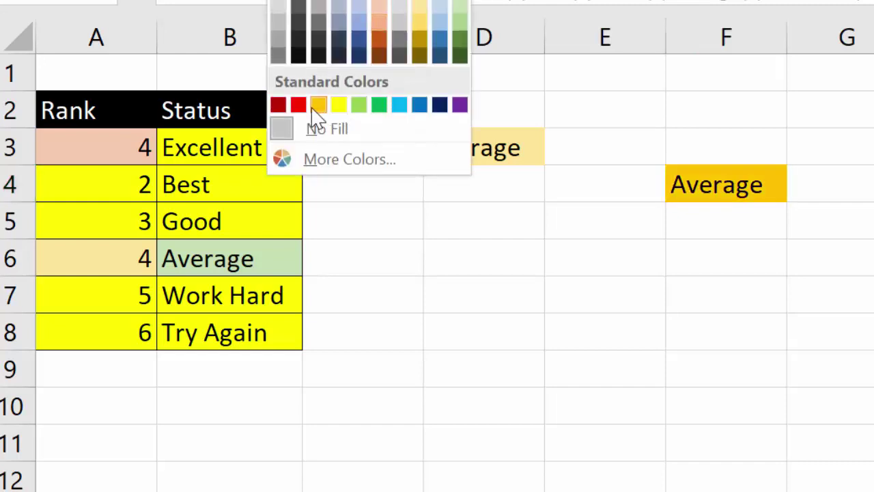
click(360, 105)
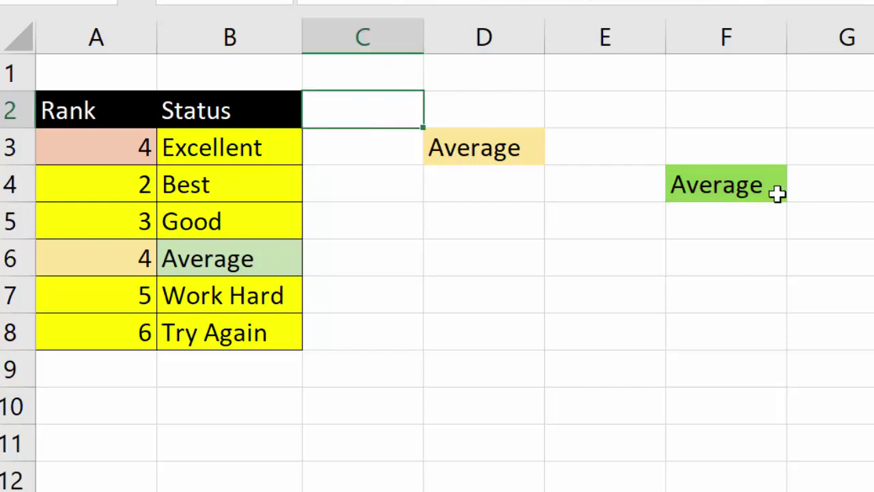
click(738, 181)
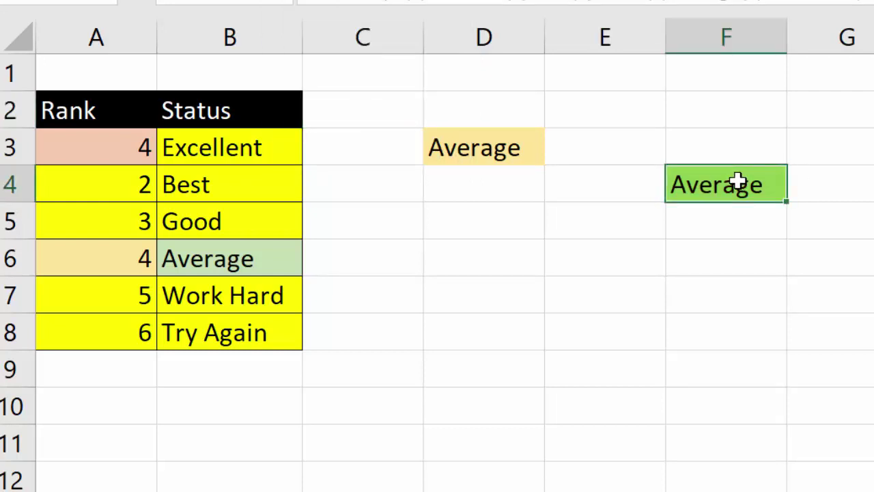
Step: Test ranks 6 and 5 in A3 and check F4's result
click(114, 142)
click(170, 150)
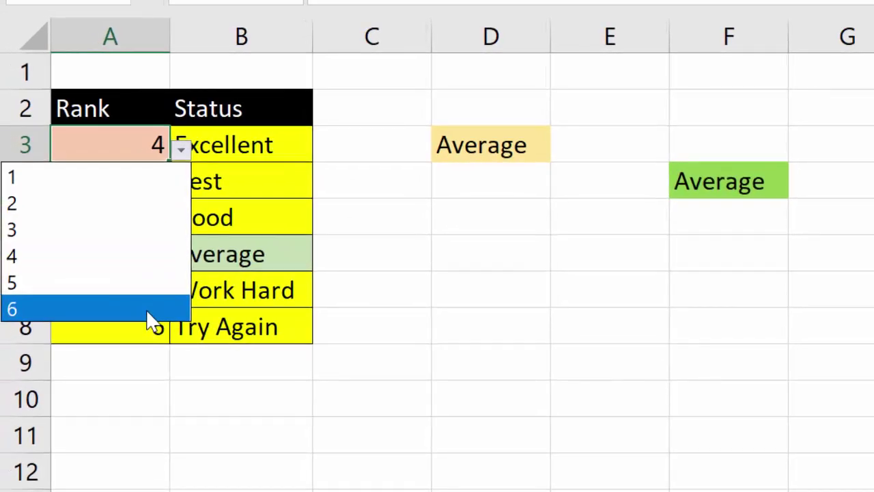
click(133, 318)
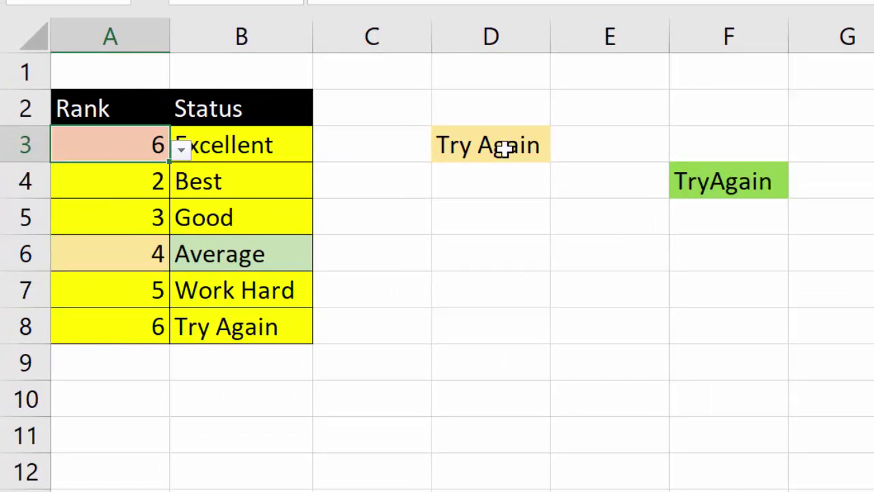
click(750, 182)
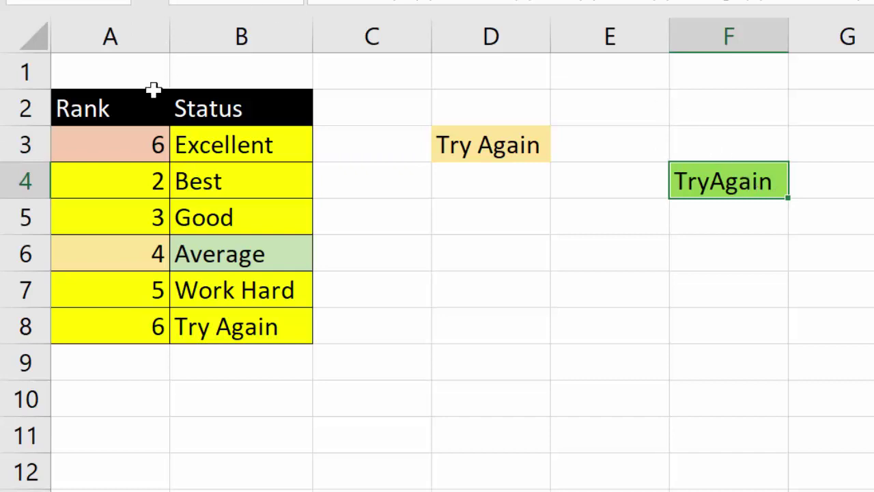
click(153, 139)
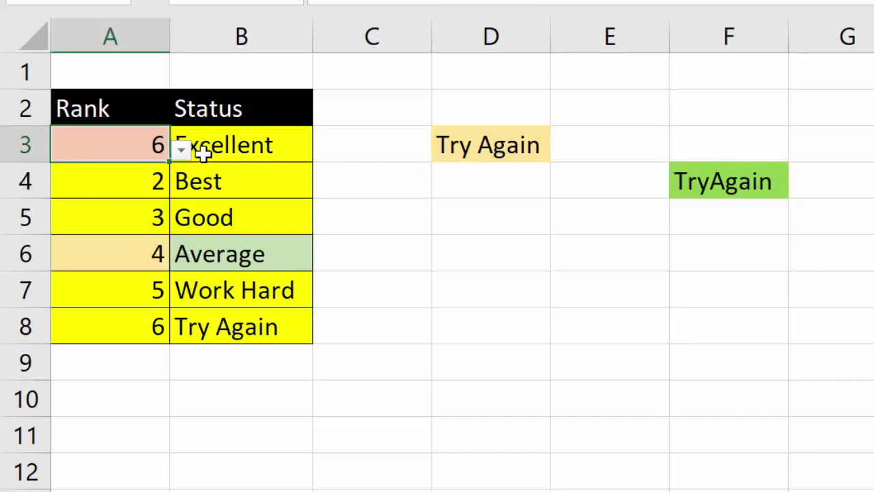
click(182, 148)
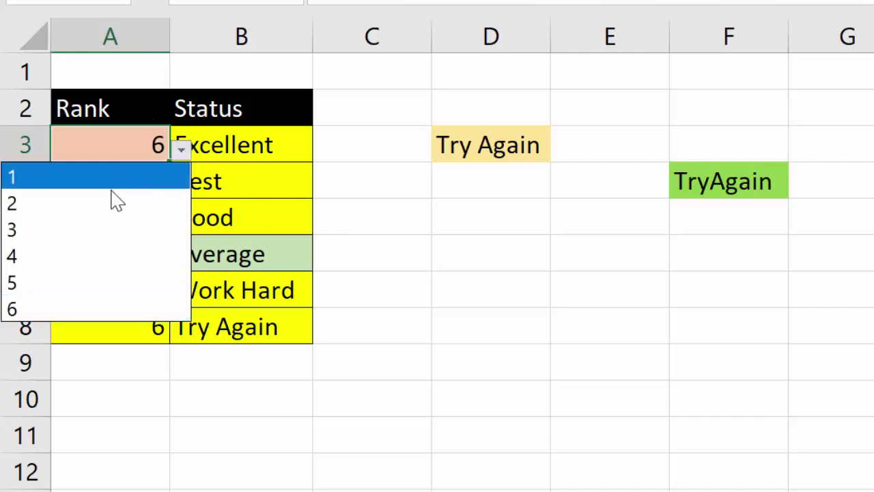
click(104, 285)
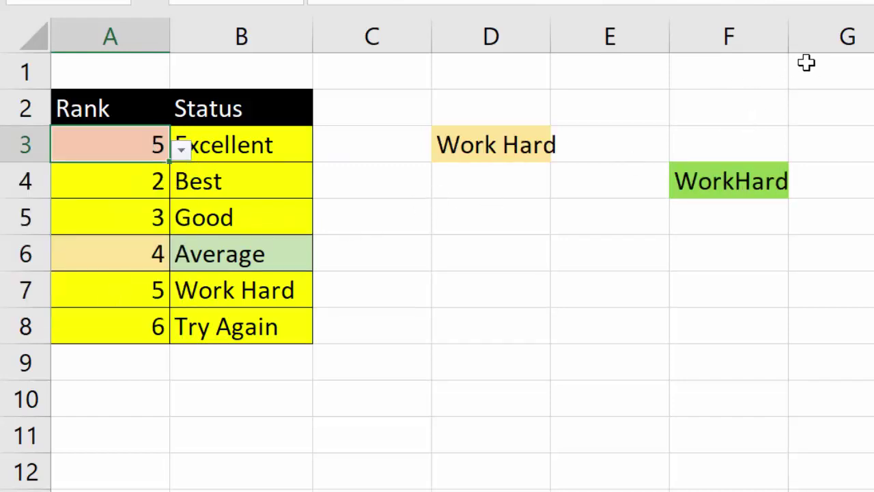
Step: Widen columns F and D so WorkHard fits
drag(796, 38, 797, 38)
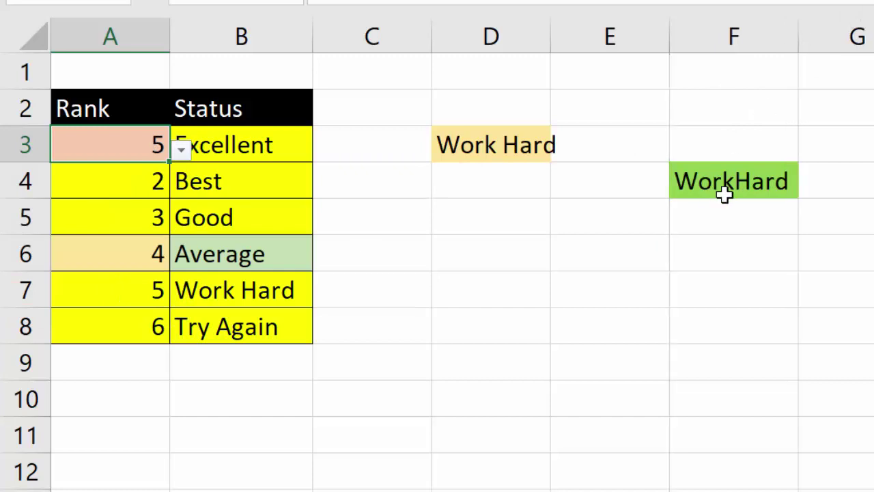
click(622, 196)
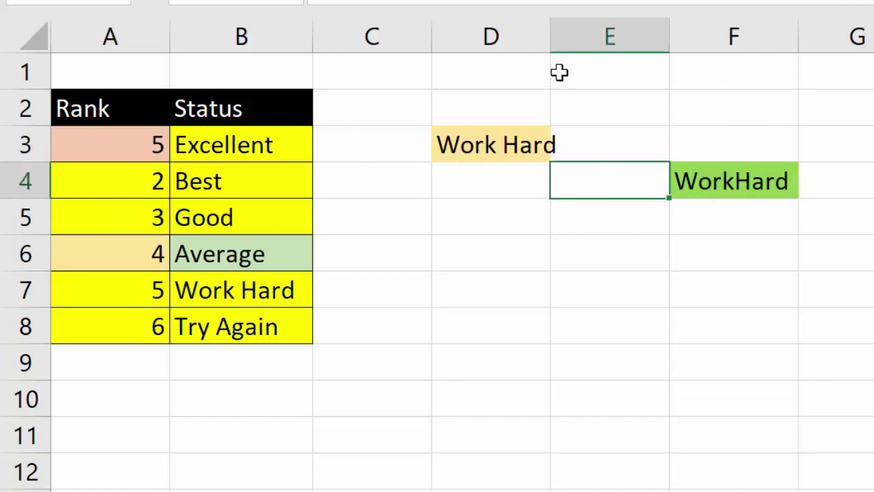
drag(557, 40, 567, 43)
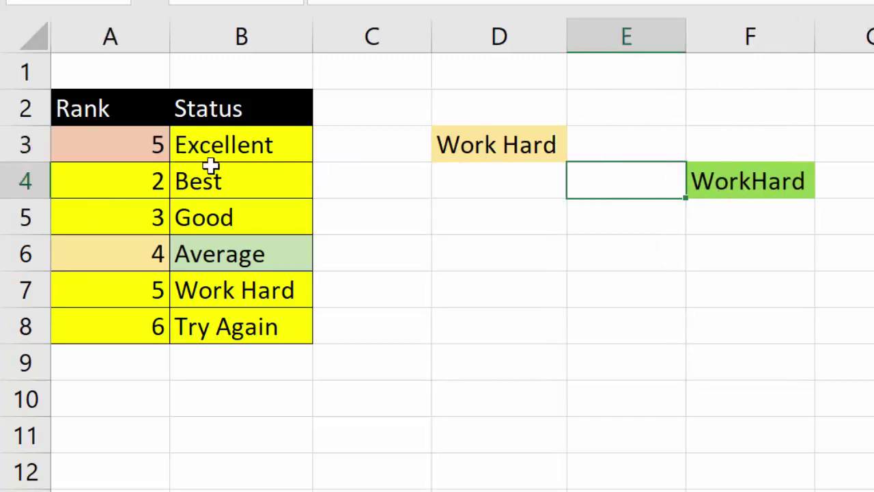
click(139, 151)
Step: Set A3 to rank 3 so D3 and F4 both show Good
drag(195, 160, 179, 146)
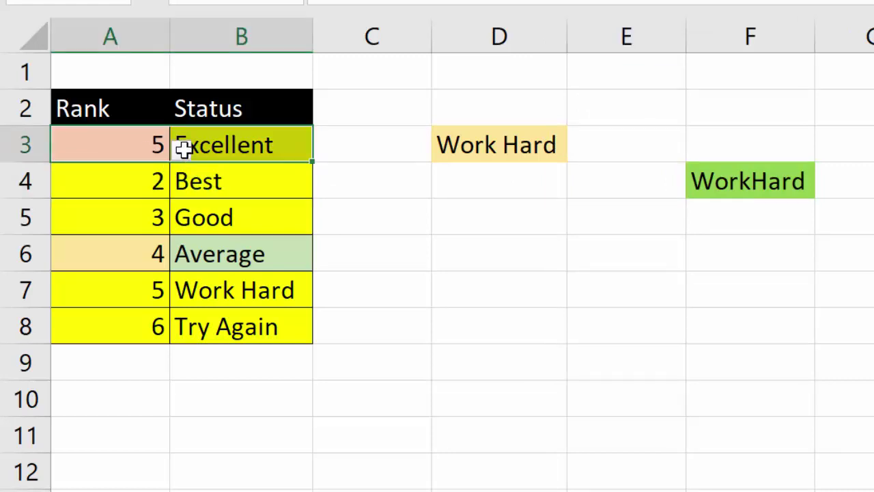
click(183, 150)
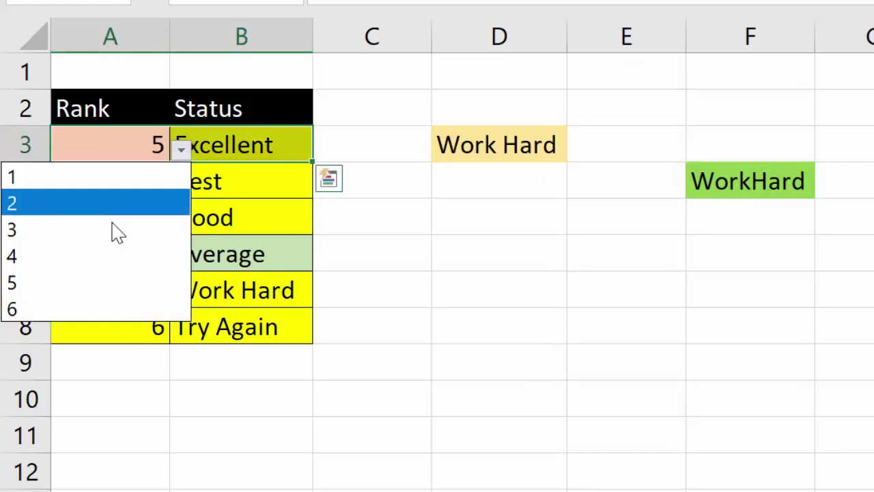
key(Escape)
text(3)
key(ctrl+Return)
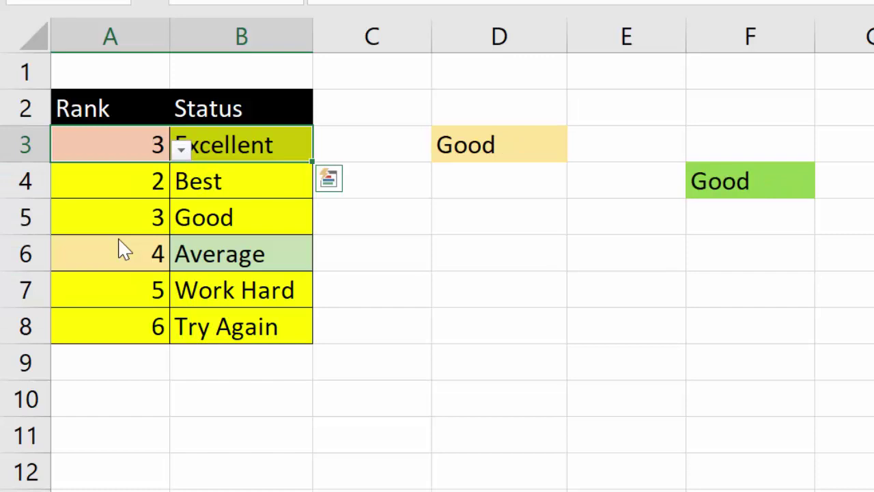